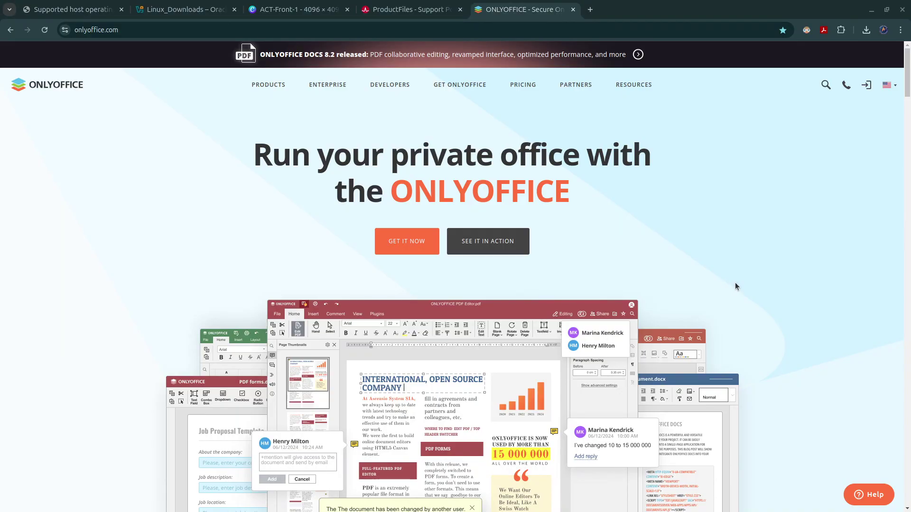
{"action": "scroll", "coordinate": [734, 287], "scroll_direction": "down", "scroll_amount": 1}
{"action": "scroll", "coordinate": [733, 287], "scroll_direction": "down", "scroll_amount": 4}
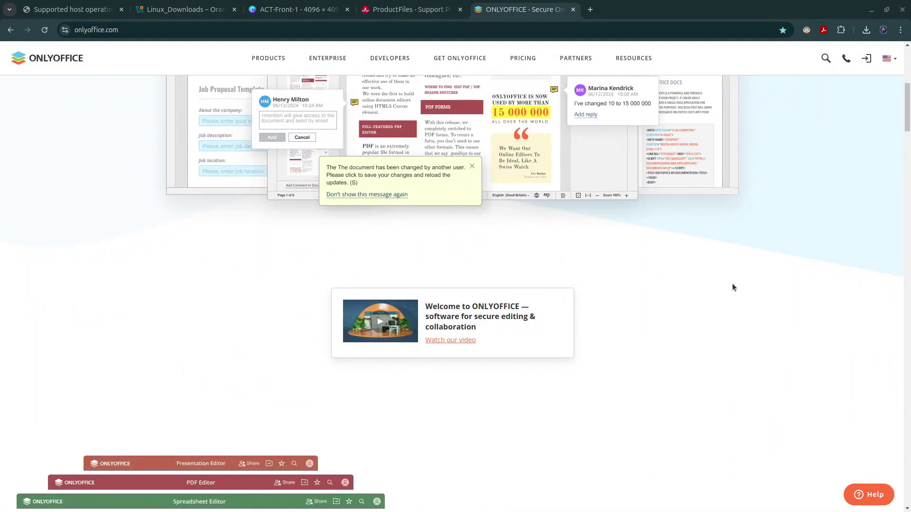
{"action": "scroll", "coordinate": [732, 287], "scroll_direction": "up", "scroll_amount": 1}
{"action": "scroll", "coordinate": [733, 286], "scroll_direction": "up", "scroll_amount": 4}
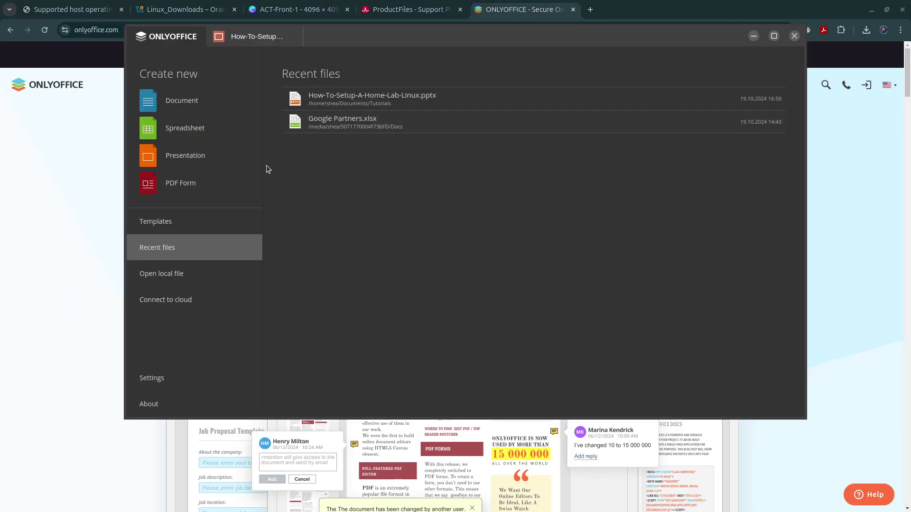
Step: Create a blank Document1.docx and a blank Book1.xlsx spreadsheet, ending on the document
{"action": "left_click", "coordinate": [181, 101]}
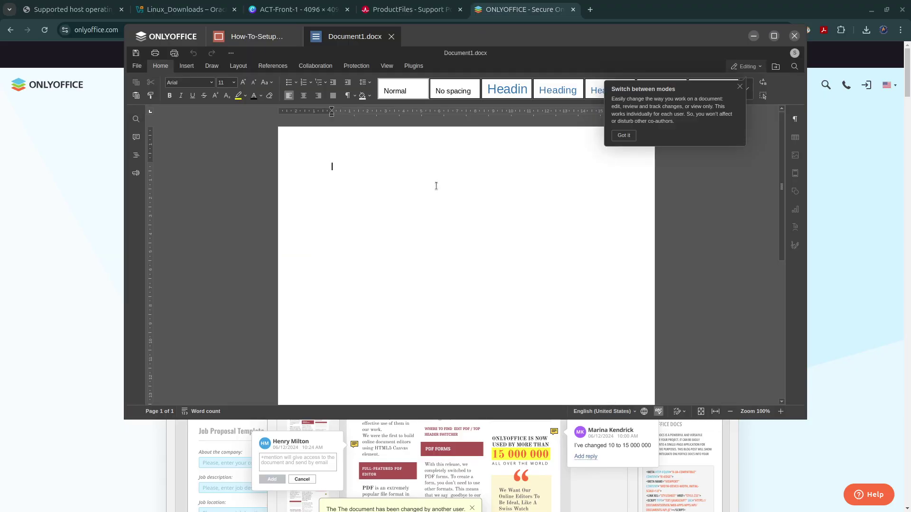
{"action": "left_click", "coordinate": [624, 137]}
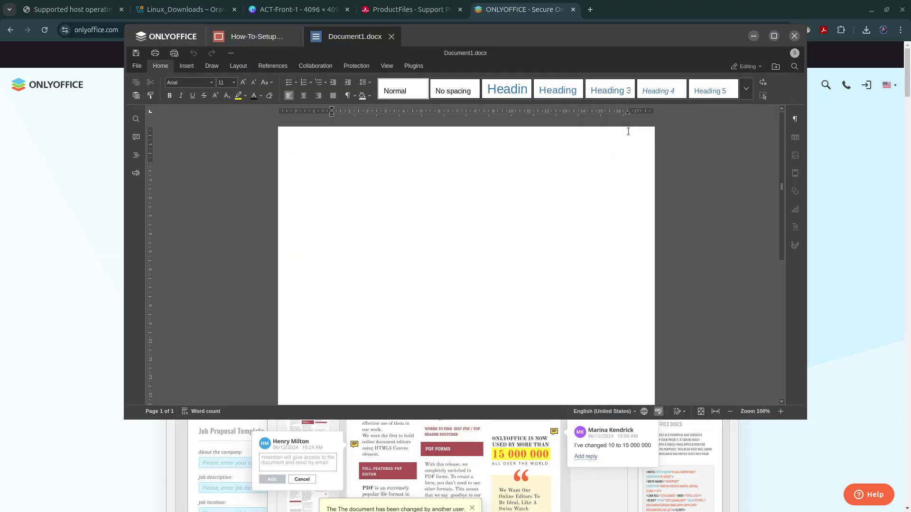
{"action": "left_click", "coordinate": [165, 41]}
{"action": "left_click", "coordinate": [186, 136]}
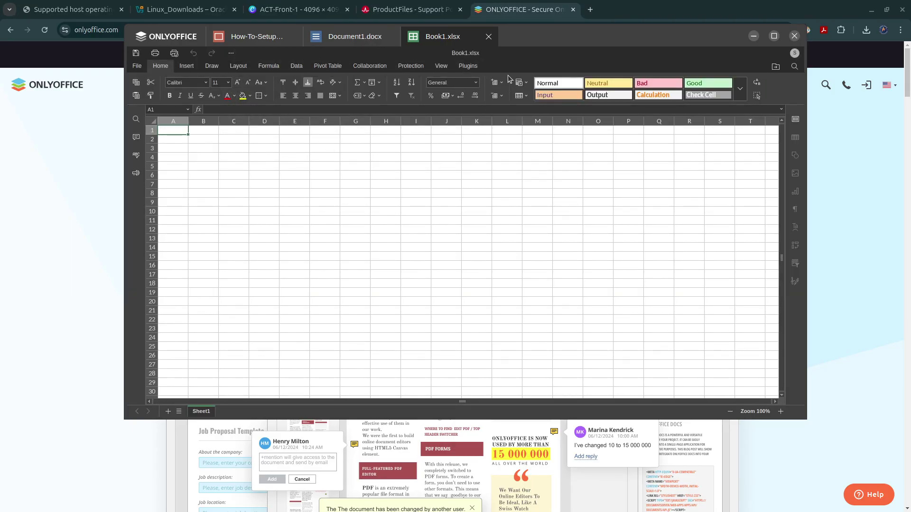
{"action": "left_click", "coordinate": [340, 37]}
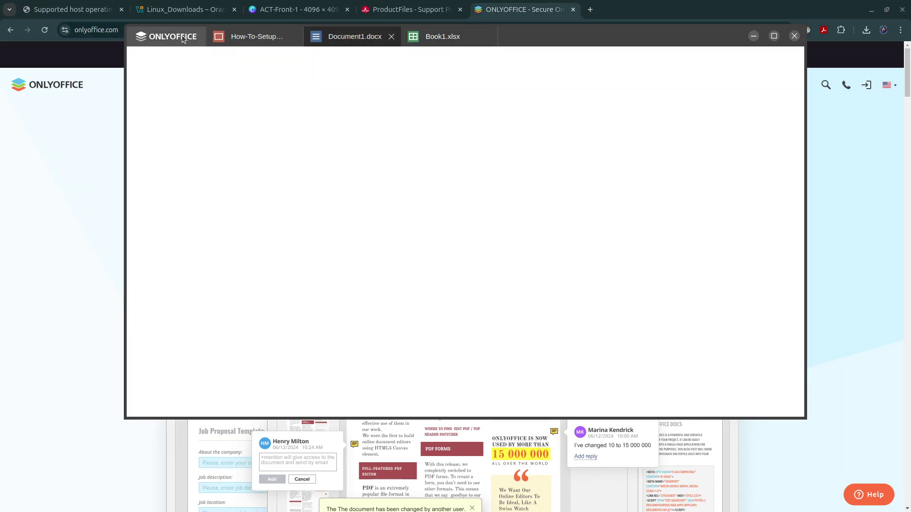
Step: Create a blank Presentation2 presentation and a new Document1.pdf form from the start page
{"action": "left_click", "coordinate": [187, 37]}
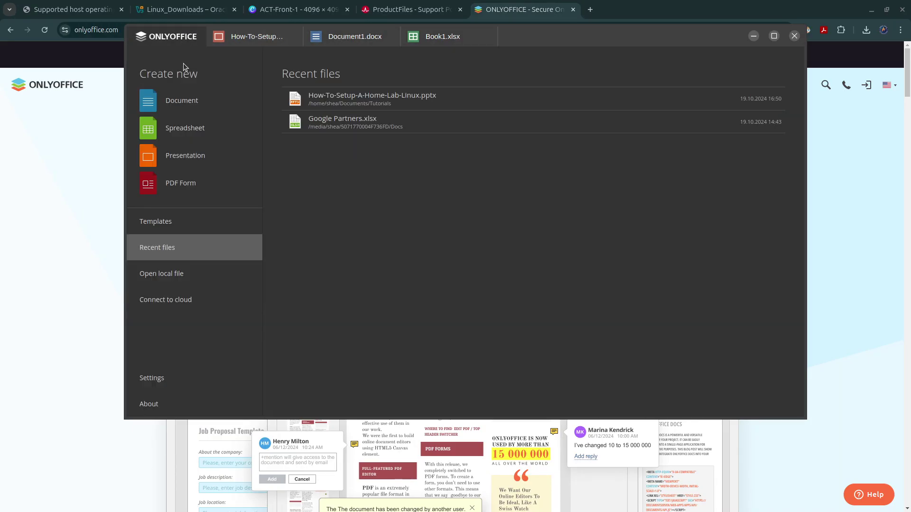
{"action": "left_click", "coordinate": [201, 162]}
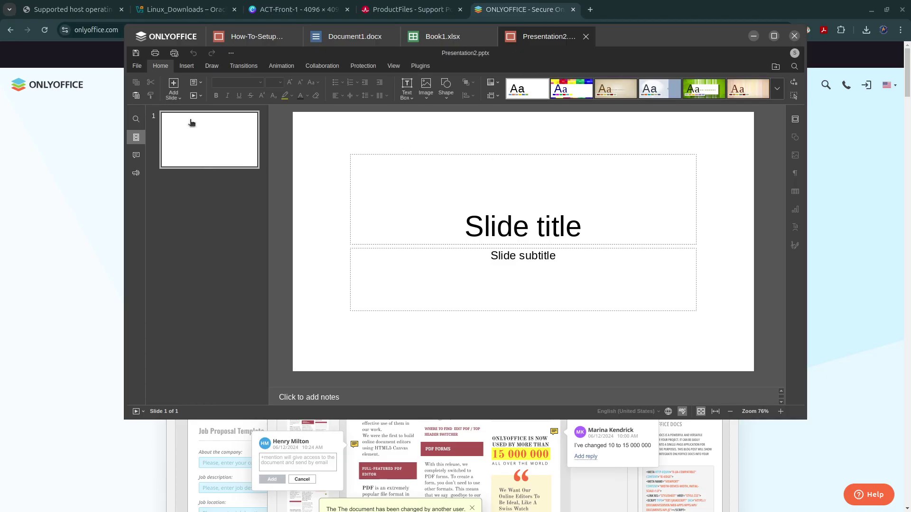
{"action": "left_click", "coordinate": [179, 38]}
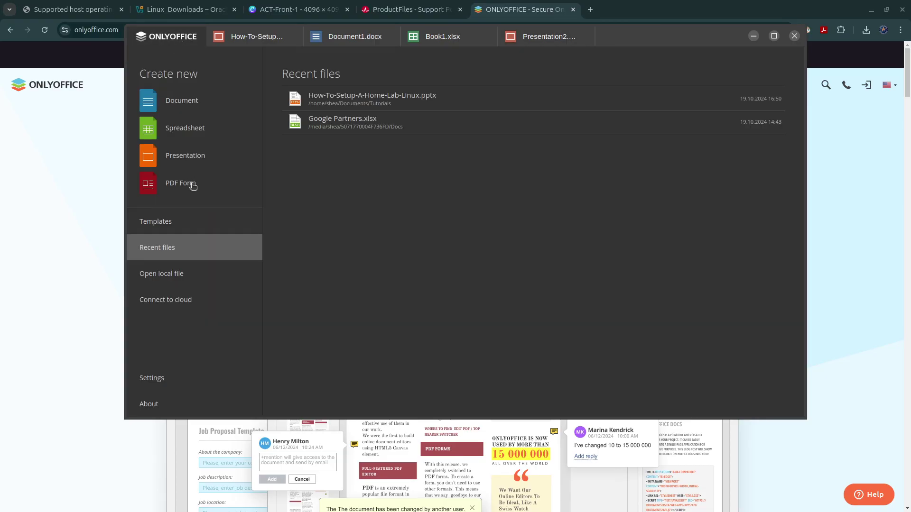
{"action": "left_click", "coordinate": [191, 184]}
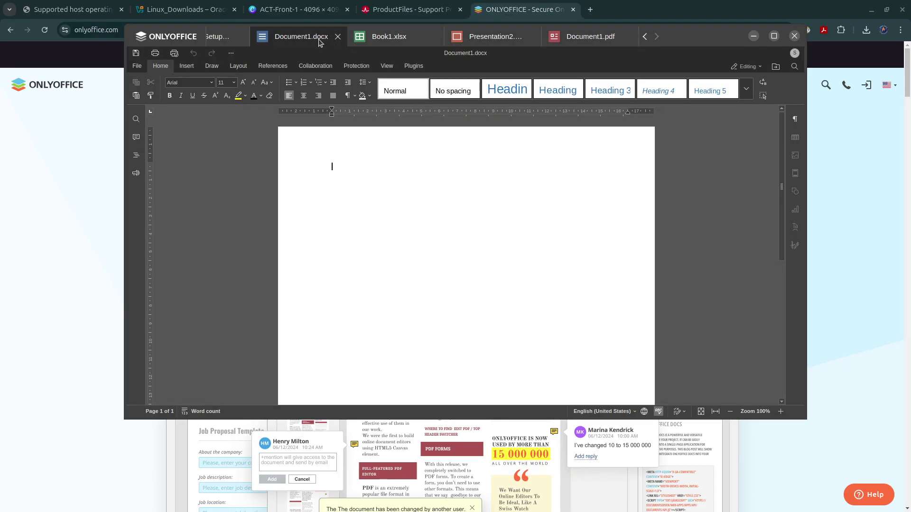
Step: Cycle through the Book1.xlsx, Presentation2, Document1.pdf and Document1.docx tabs
{"action": "left_click", "coordinate": [396, 36]}
{"action": "left_click", "coordinate": [498, 37]}
{"action": "left_click", "coordinate": [600, 36]}
{"action": "left_click", "coordinate": [299, 37]}
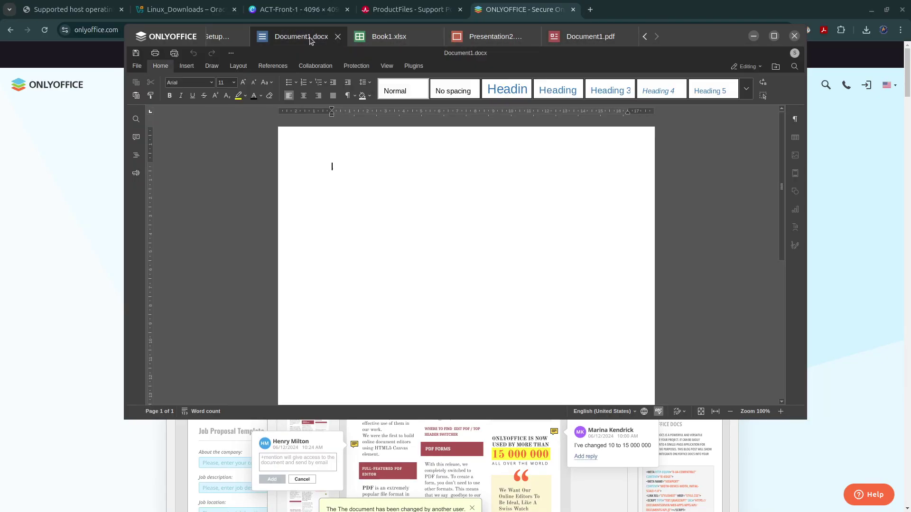
Step: Show the How-To-Setup Home Lab presentation and its Insert tools, then revisit the new files
{"action": "left_click", "coordinate": [218, 36]}
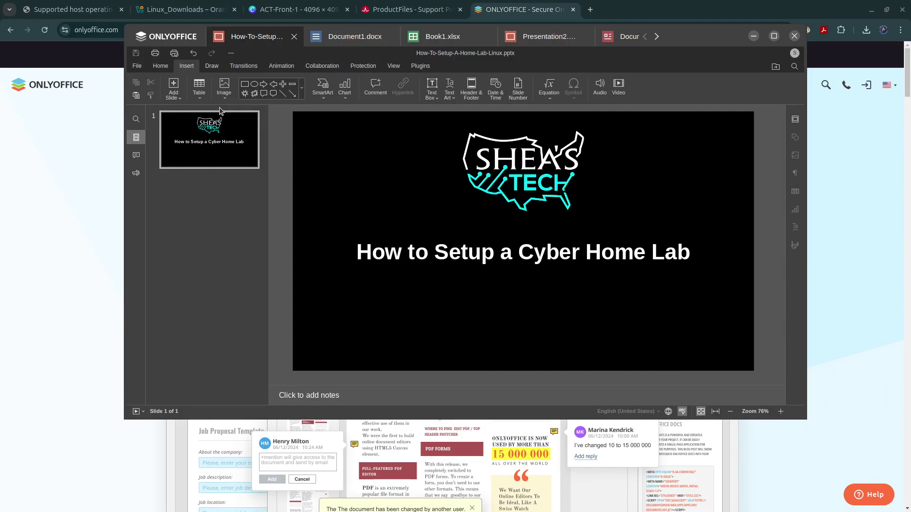
{"action": "left_click", "coordinate": [183, 63]}
{"action": "left_click", "coordinate": [354, 39]}
{"action": "left_click", "coordinate": [433, 40]}
Step: Switch to the blank Document1.docx, then return to the ONLYOFFICE start page
{"action": "left_click", "coordinate": [367, 43]}
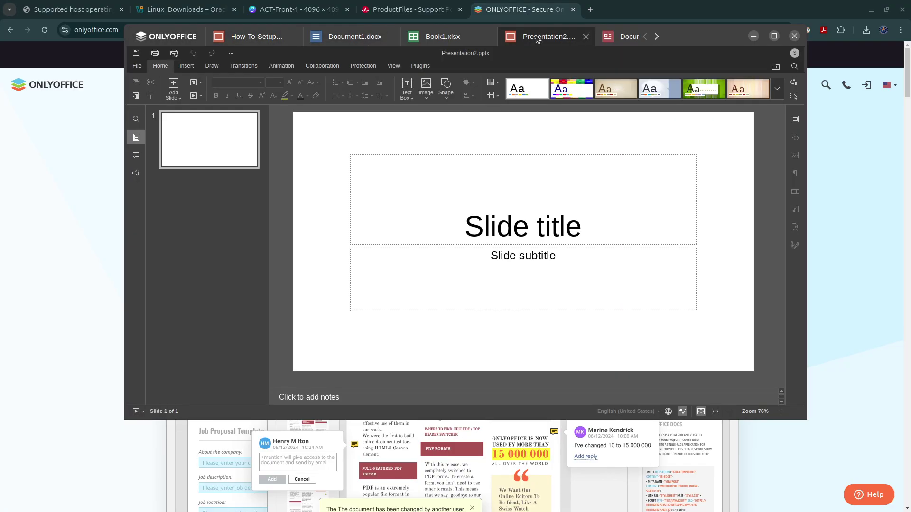
{"action": "left_click", "coordinate": [367, 37]}
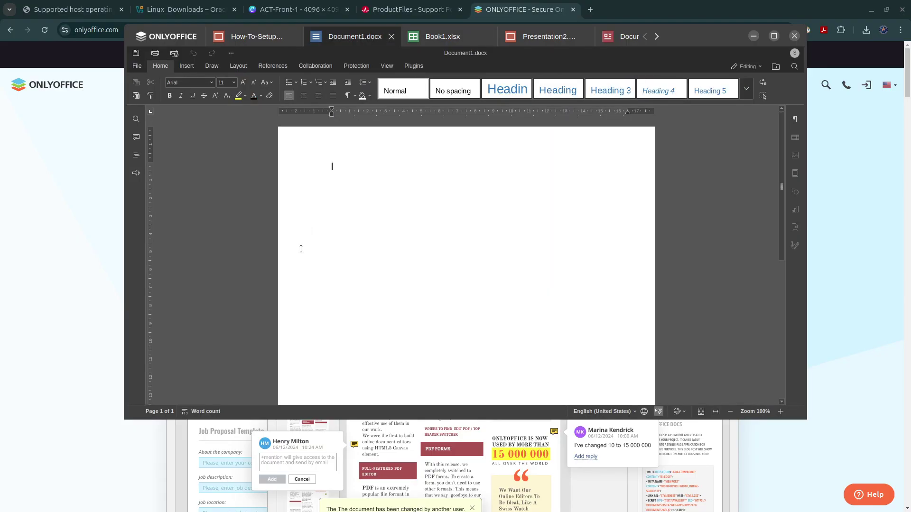
{"action": "left_click", "coordinate": [189, 39]}
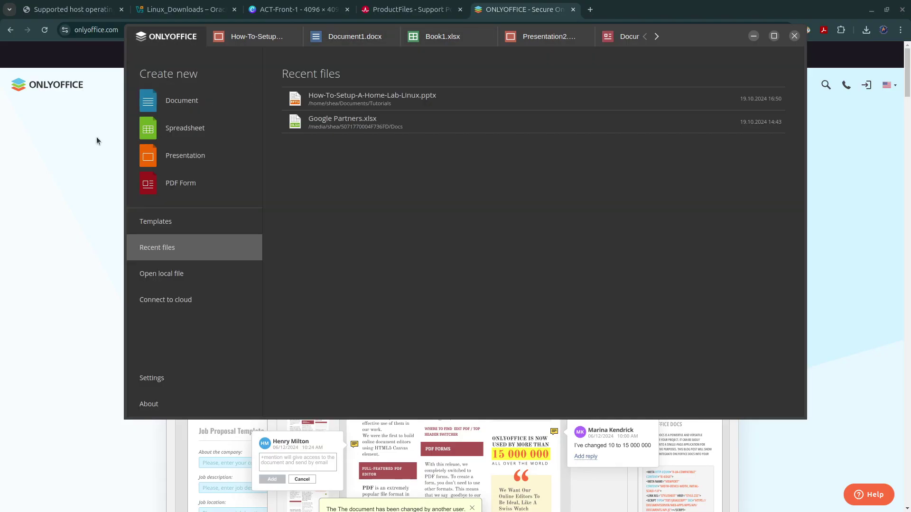